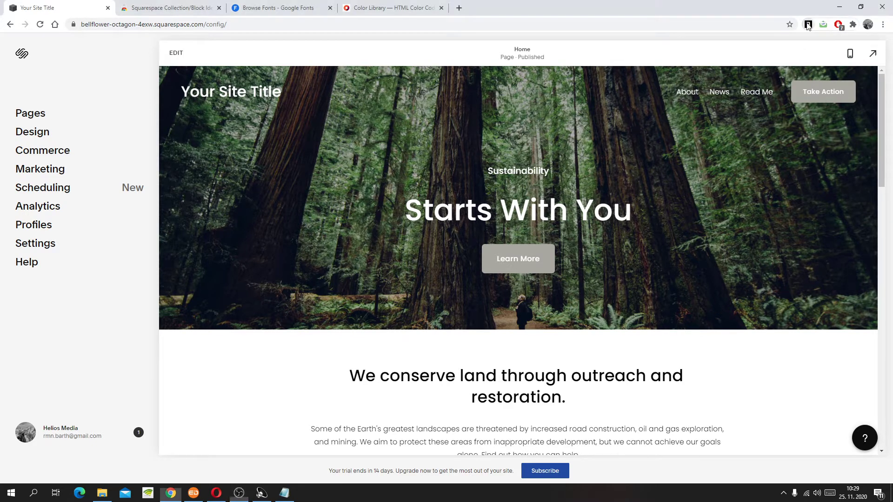
Step: Turn on the Collection/Block Identifier extension to overlay ID labels on the home page
{"action": "left_click", "coordinate": [808, 25]}
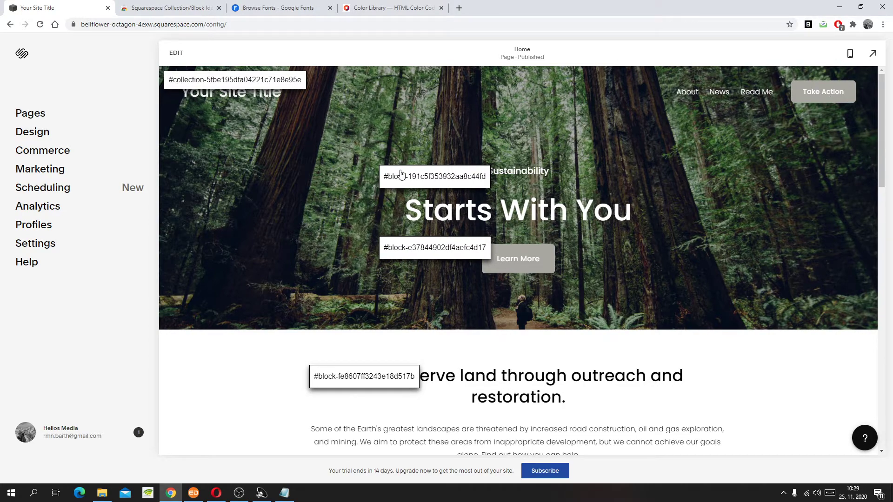
{"action": "scroll", "coordinate": [345, 183], "scroll_direction": "down", "scroll_amount": 4}
{"action": "scroll", "coordinate": [342, 232], "scroll_direction": "up", "scroll_amount": 1}
{"action": "scroll", "coordinate": [374, 280], "scroll_direction": "up", "scroll_amount": 3}
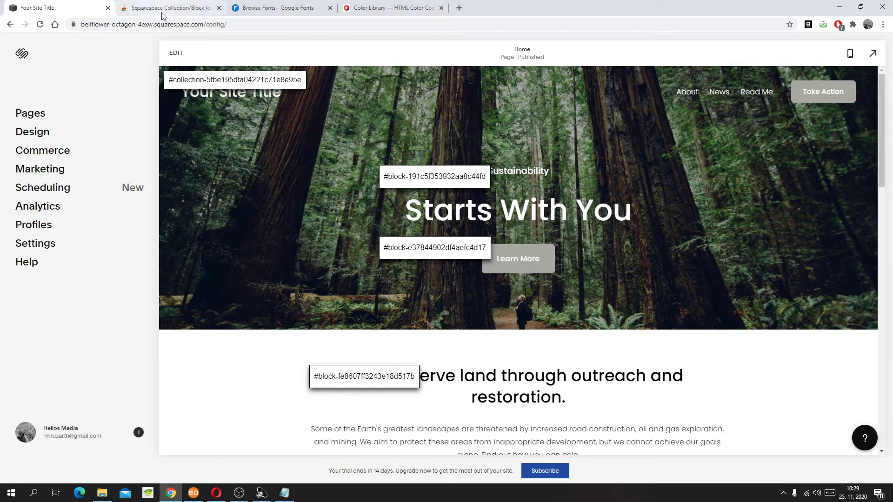
Step: Switch to the Collection/Block Identifier extension's Chrome Web Store listing
{"action": "left_click", "coordinate": [178, 10]}
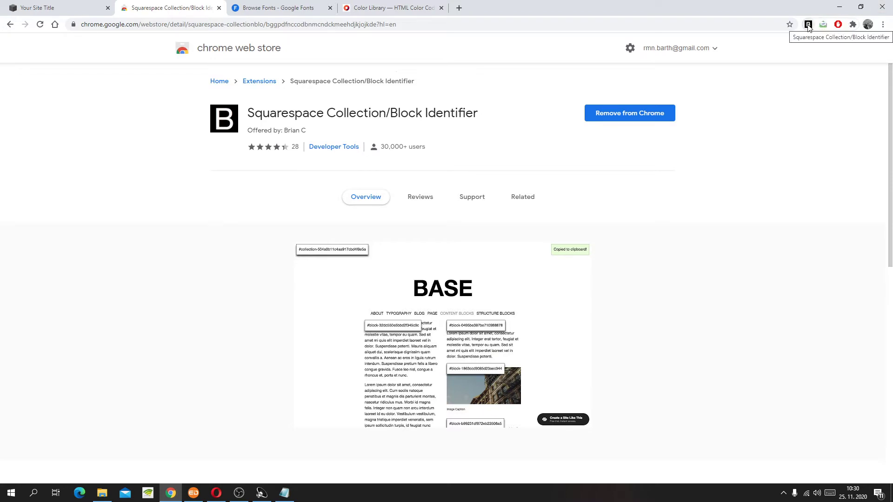
Step: Go back to the site editor and toggle the block ID labels off and on again
{"action": "left_click", "coordinate": [57, 9]}
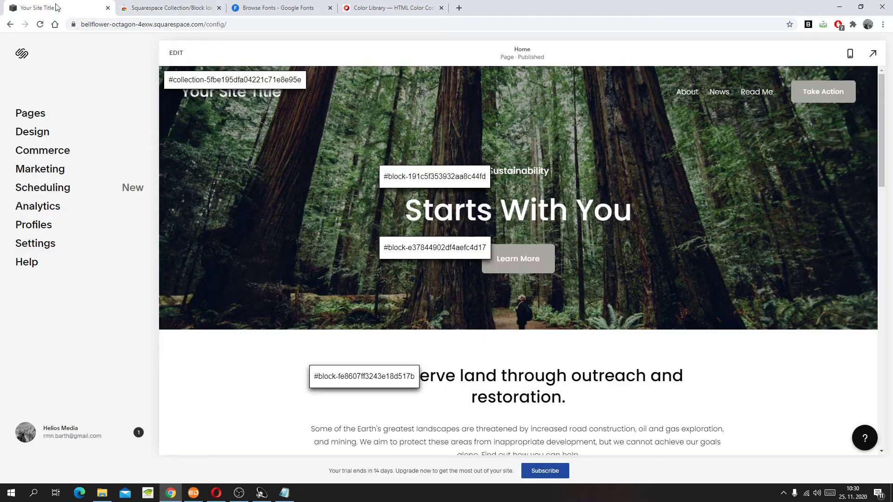
{"action": "scroll", "coordinate": [418, 196], "scroll_direction": "down", "scroll_amount": 3}
{"action": "scroll", "coordinate": [467, 245], "scroll_direction": "down", "scroll_amount": 2}
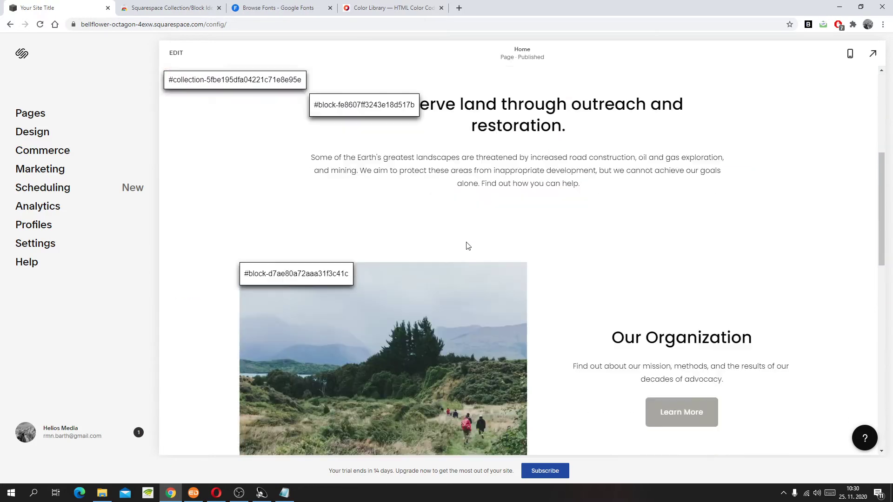
{"action": "scroll", "coordinate": [476, 256], "scroll_direction": "up", "scroll_amount": 1}
{"action": "scroll", "coordinate": [474, 241], "scroll_direction": "up", "scroll_amount": 4}
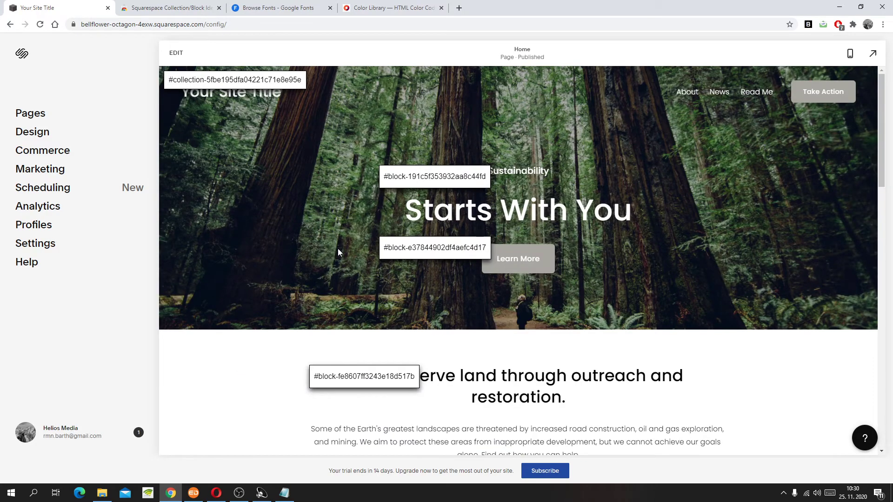
{"action": "left_click", "coordinate": [807, 25]}
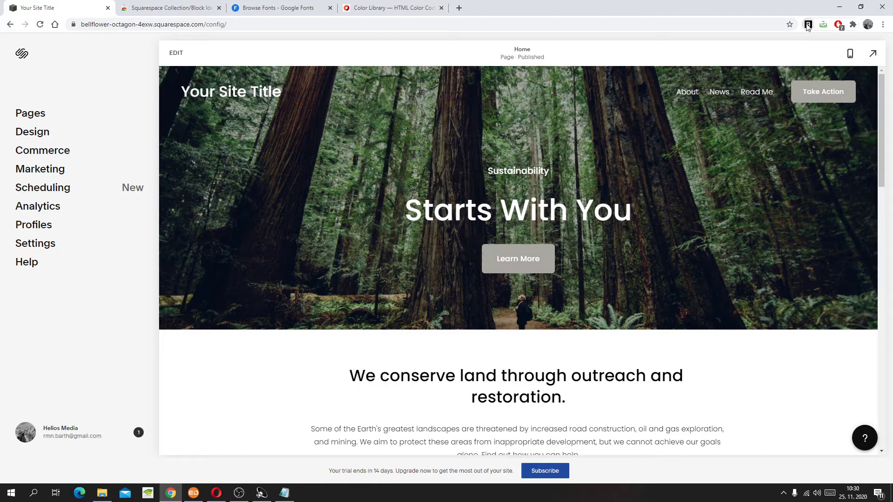
{"action": "left_click", "coordinate": [808, 26]}
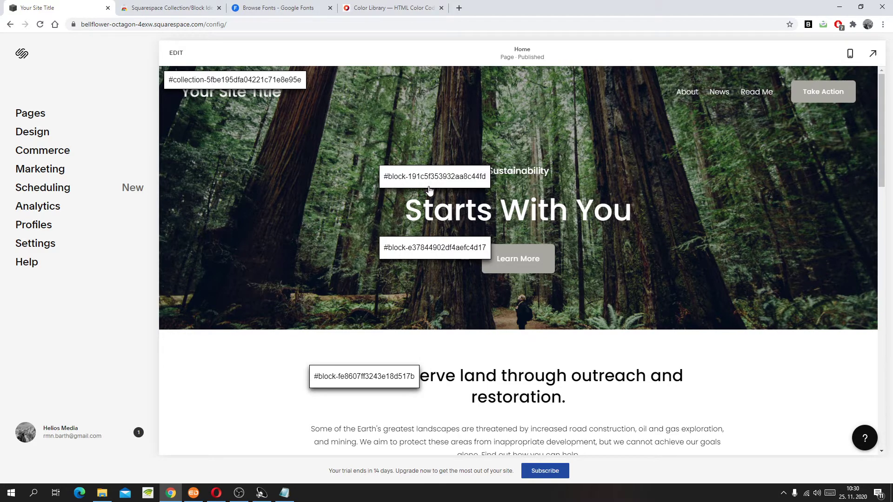
Step: Open Design > Custom CSS and paste the hero heading ID #block-191c5f353932aa8c44fd
{"action": "left_click", "coordinate": [31, 134]}
{"action": "left_click", "coordinate": [31, 352]}
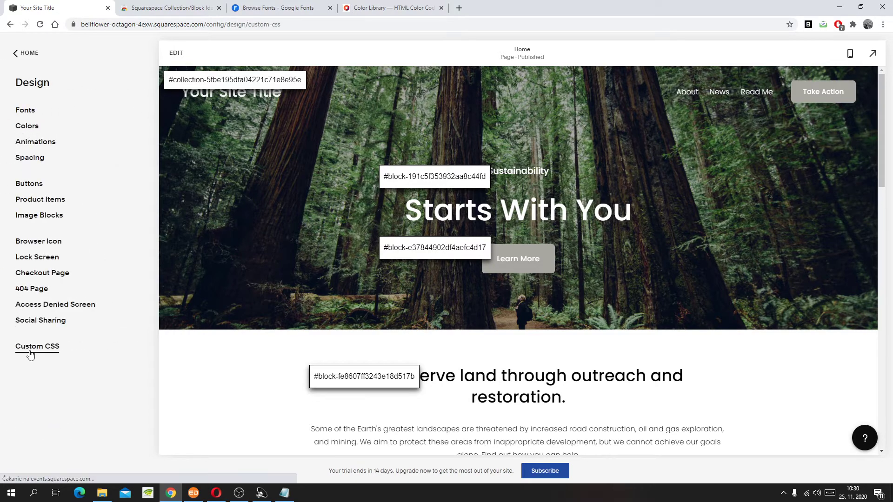
{"action": "left_click", "coordinate": [402, 178]}
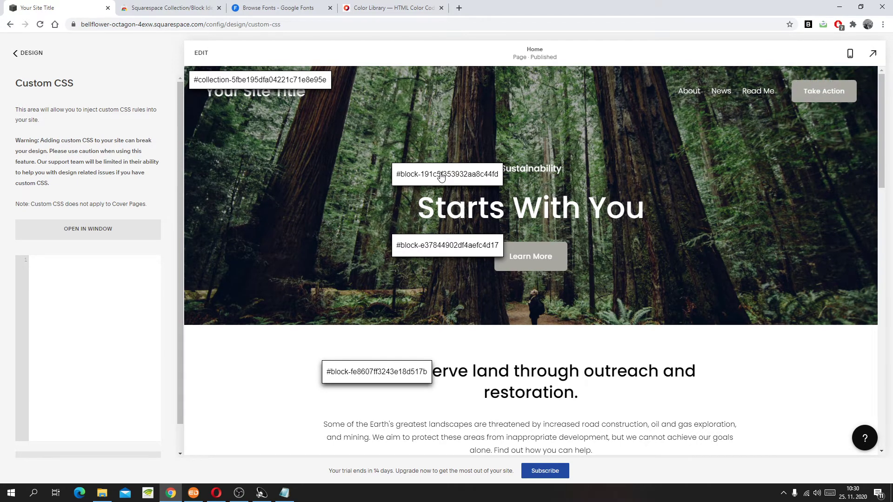
{"action": "left_click", "coordinate": [277, 82]}
{"action": "left_click", "coordinate": [418, 174]}
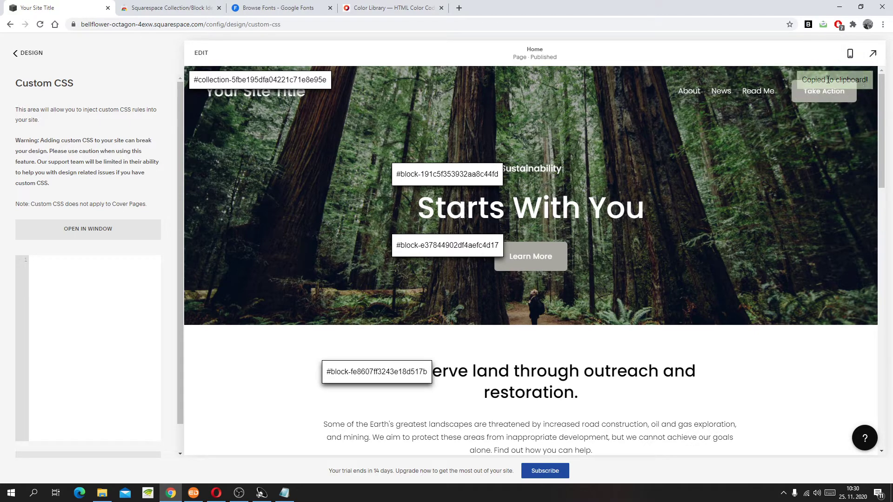
{"action": "left_click", "coordinate": [41, 262]}
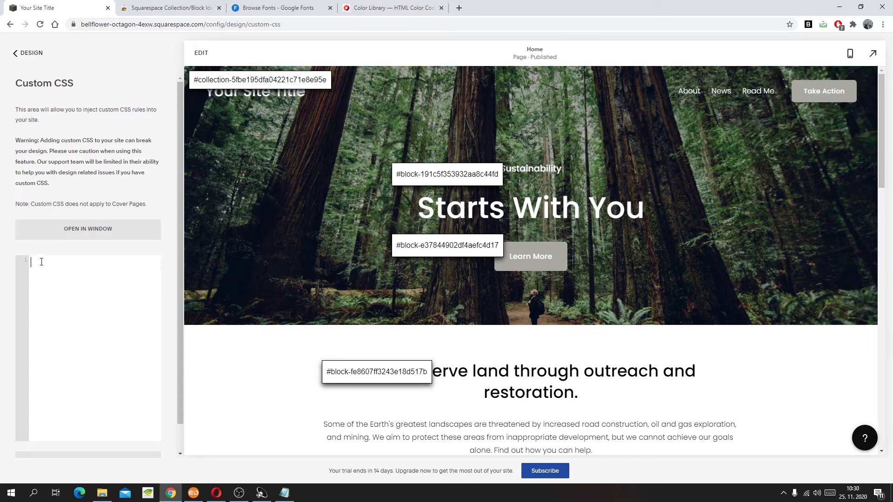
{"action": "key", "text": "ctrl+v"}
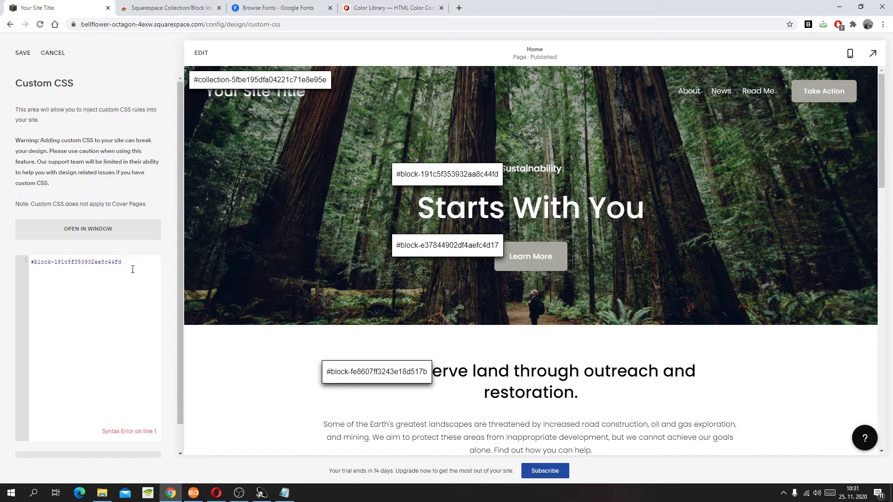
Step: Copy the Notepad h1 rule (color #000000, font-size 35px) and return to Chrome
{"action": "key", "text": "alt+Tab"}
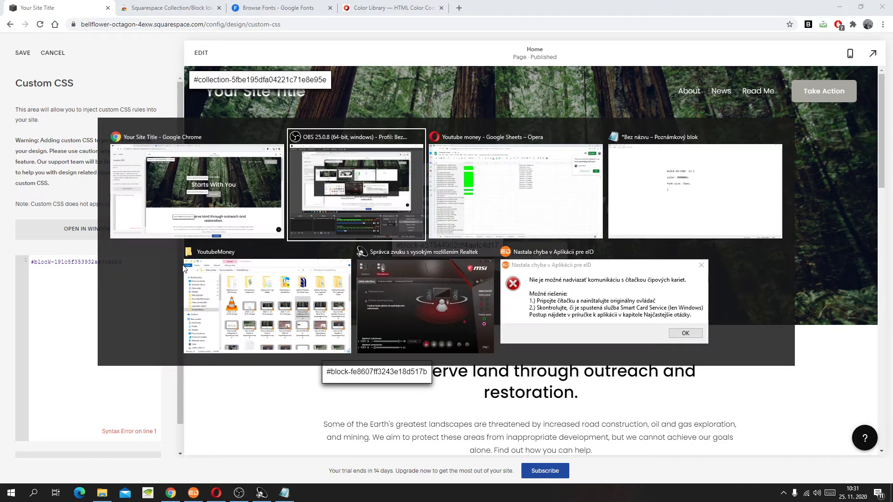
{"action": "key", "text": "Tab"}
{"action": "key", "text": "Tab"}
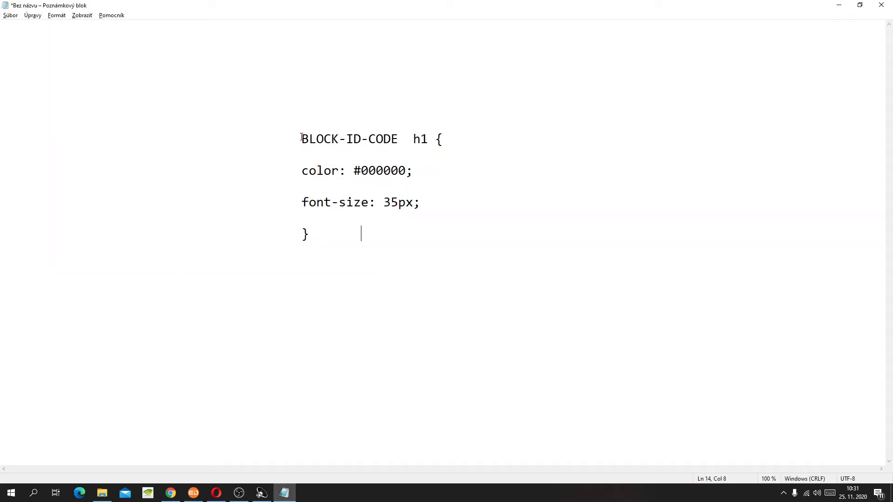
{"action": "left_click", "coordinate": [361, 233], "text": "shift"}
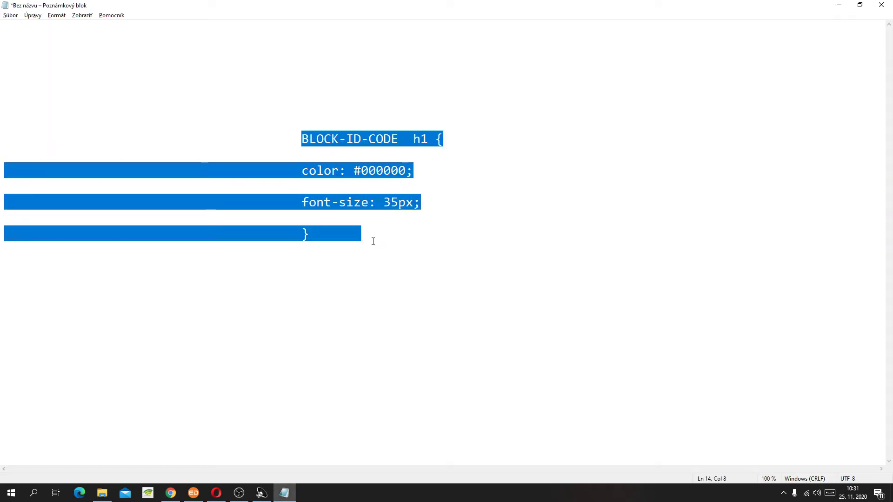
{"action": "left_click", "coordinate": [311, 234]}
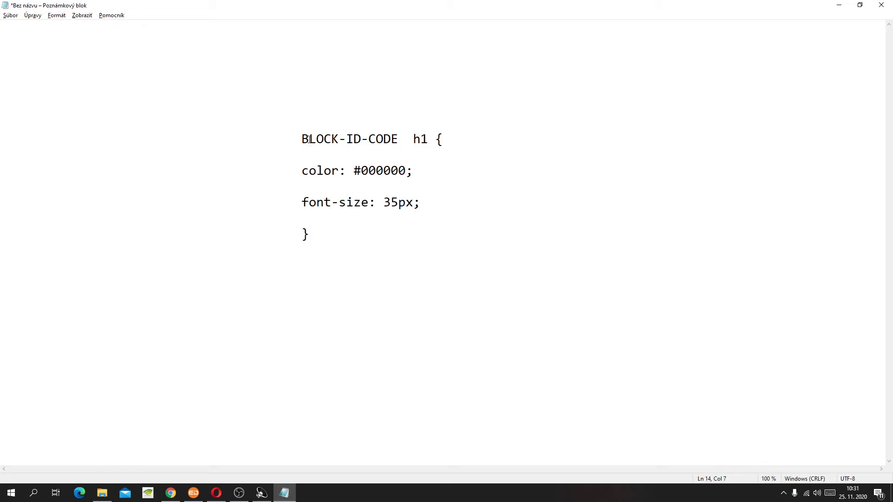
{"action": "key", "text": "alt+Tab"}
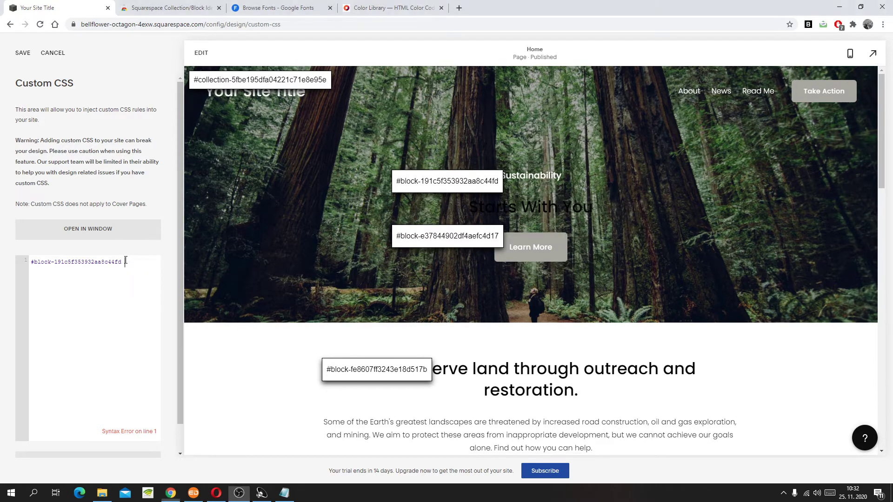
Step: Paste the h1 color and font-size rule after the block ID
{"action": "left_click", "coordinate": [125, 260]}
{"action": "left_click", "coordinate": [125, 260]}
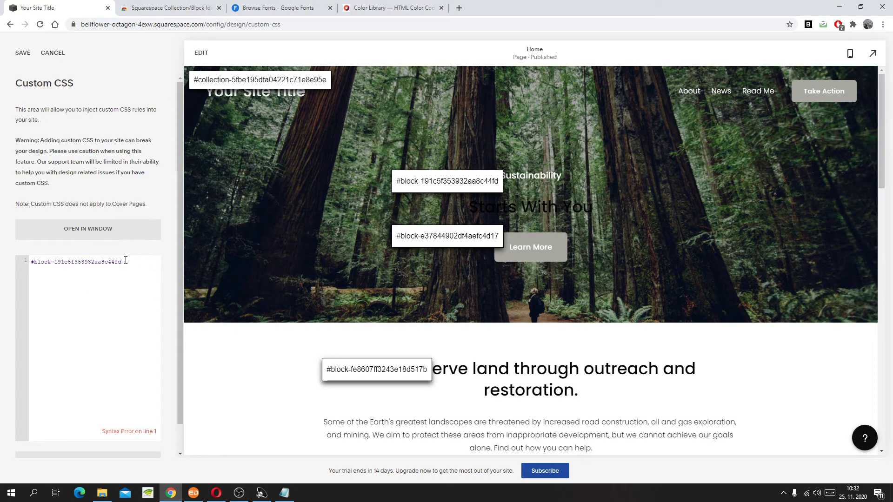
{"action": "key", "text": "ctrl+v"}
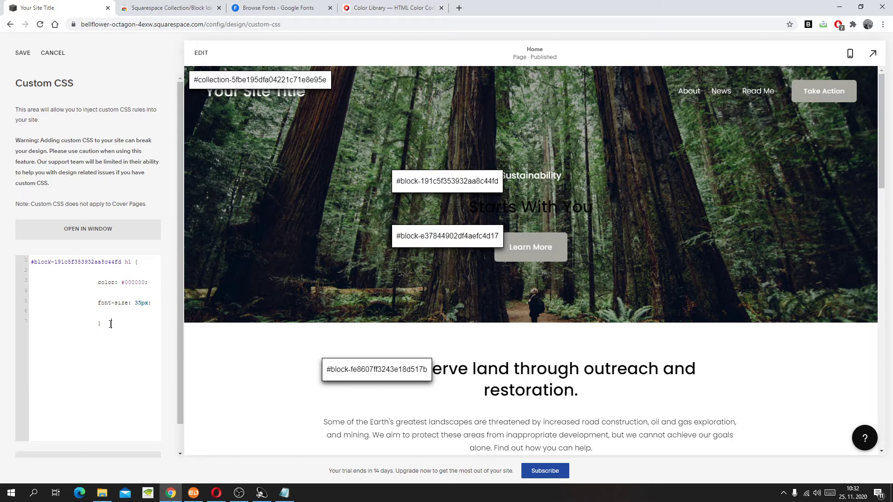
Step: Delete the pasted h1 rule and the block ID so the editor is empty
{"action": "left_click_drag", "start_coordinate": [111, 324], "coordinate": [124, 262]}
{"action": "key", "text": "Delete"}
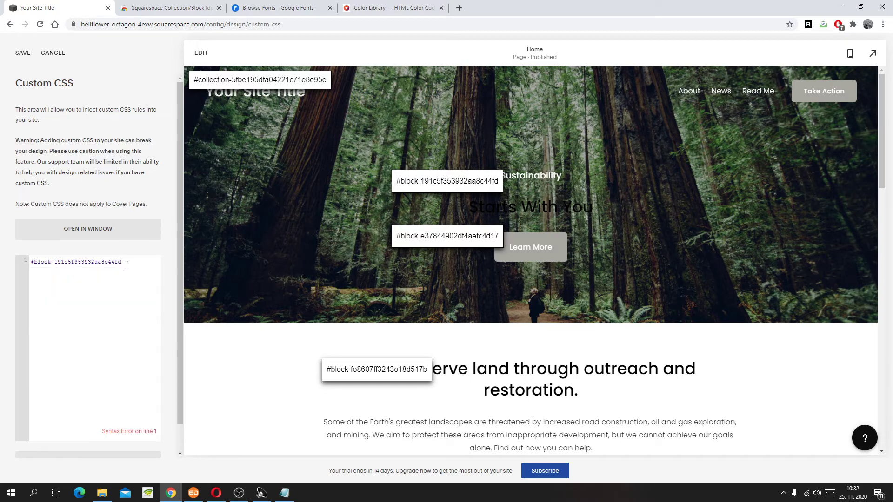
{"action": "left_click_drag", "start_coordinate": [127, 265], "coordinate": [30, 262]}
{"action": "key", "text": "Delete"}
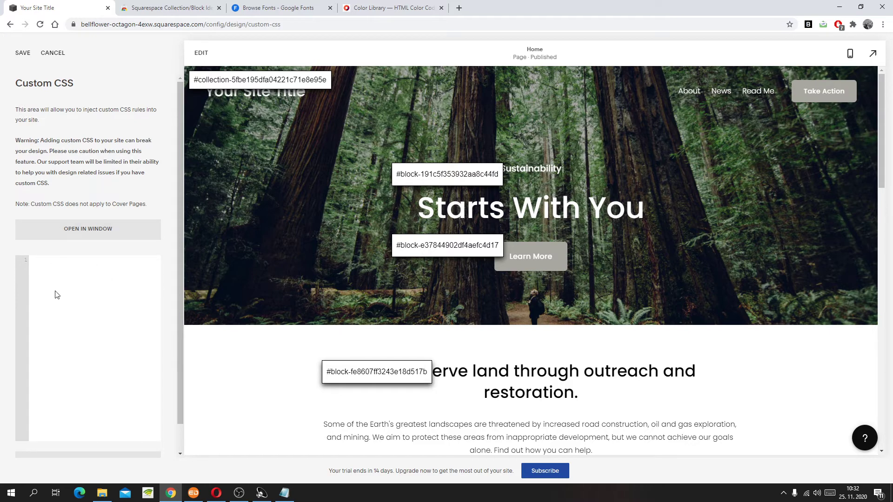
Step: Paste the h1 rule and prefix it with the hero heading's block ID
{"action": "key", "text": "ctrl+v"}
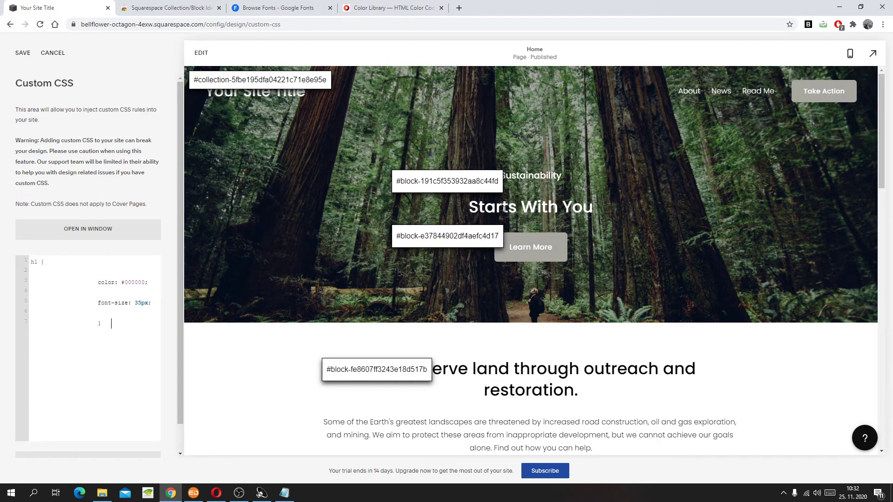
{"action": "left_click", "coordinate": [433, 186]}
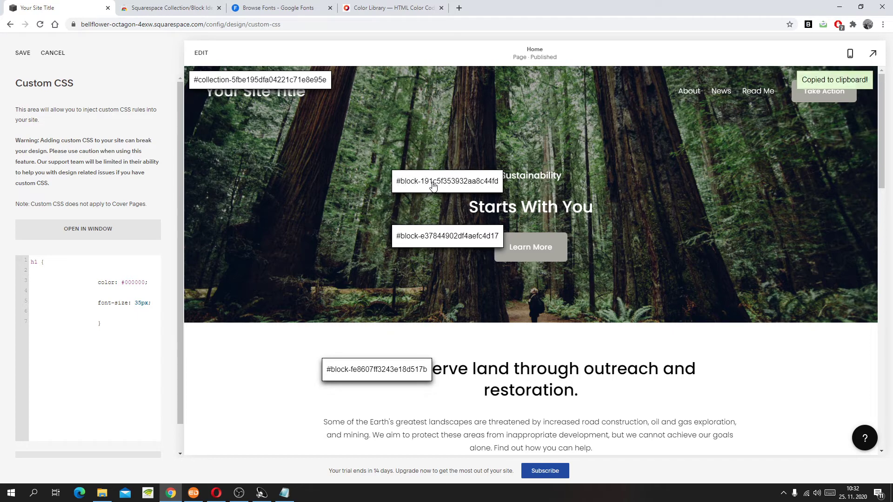
{"action": "left_click", "coordinate": [42, 259]}
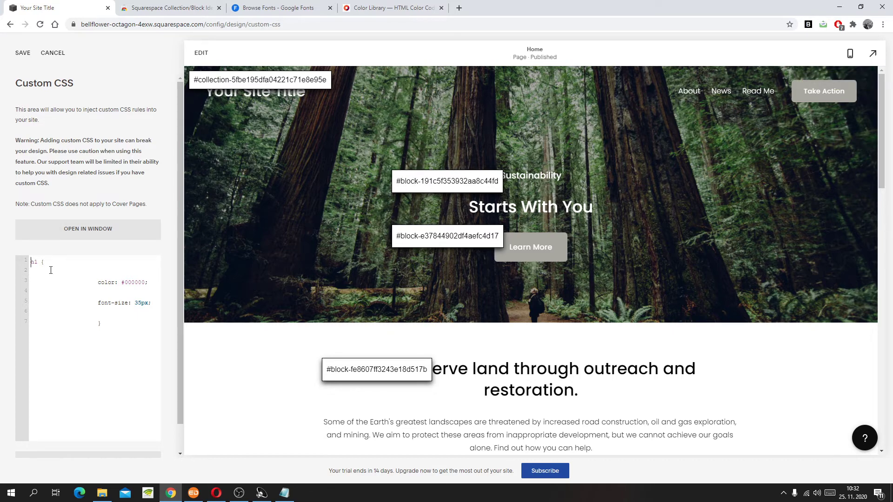
{"action": "key", "text": "ctrl+v"}
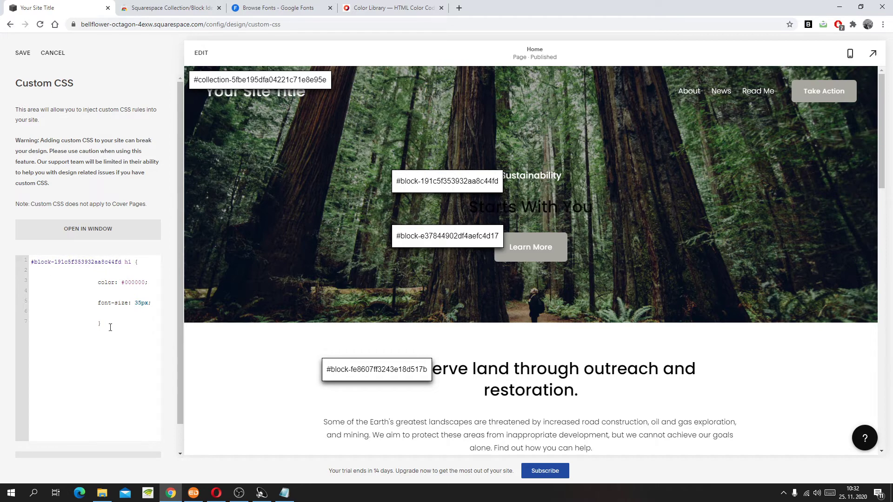
Step: Place the caret on the rule's #000000 colour value
{"action": "left_click", "coordinate": [550, 209]}
{"action": "left_click", "coordinate": [134, 283]}
{"action": "left_click", "coordinate": [134, 283]}
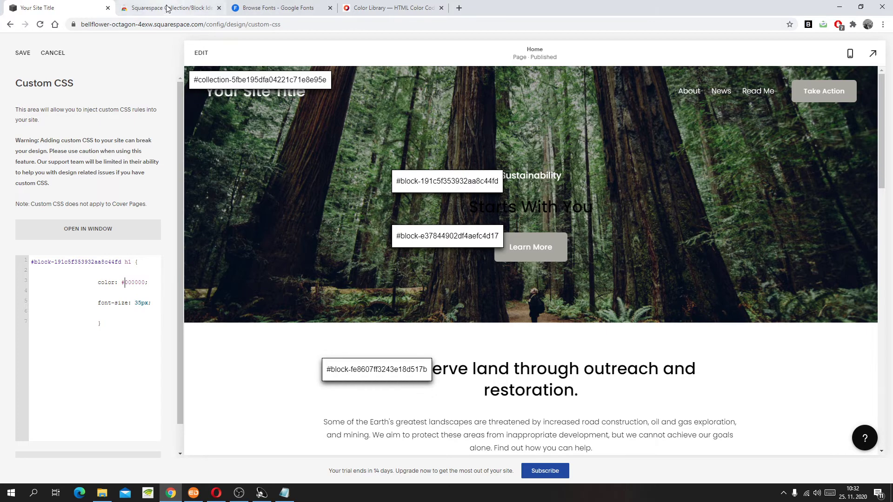
Step: On Google Fonts, tick 'Show only variable fonts' to list the 77 variable families
{"action": "left_click", "coordinate": [284, 10]}
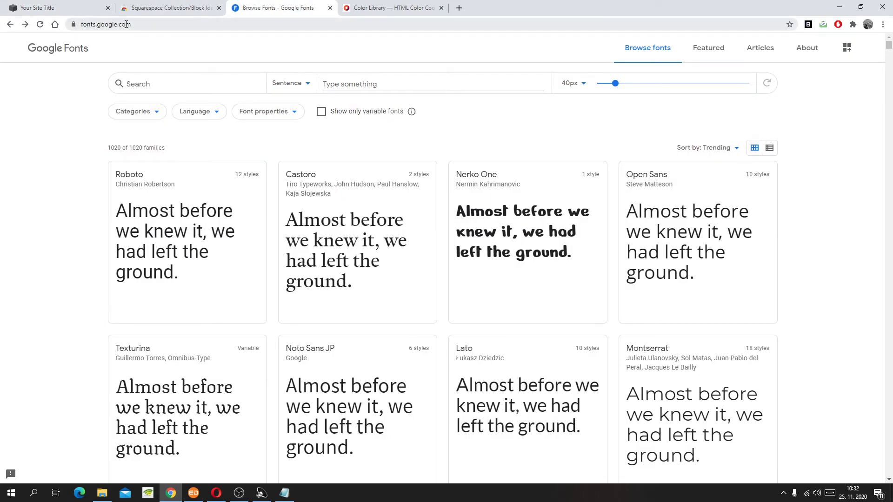
{"action": "scroll", "coordinate": [384, 235], "scroll_direction": "down", "scroll_amount": 3}
{"action": "scroll", "coordinate": [405, 247], "scroll_direction": "down", "scroll_amount": 4}
{"action": "scroll", "coordinate": [412, 255], "scroll_direction": "down", "scroll_amount": 3}
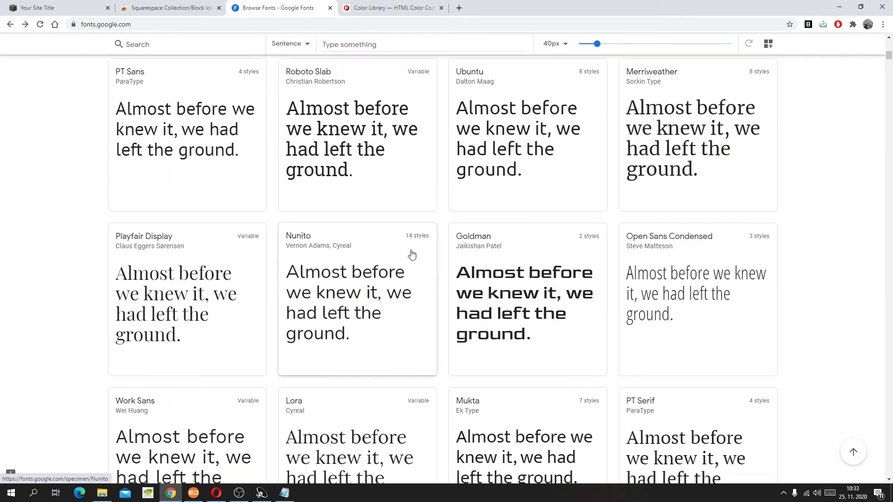
{"action": "scroll", "coordinate": [411, 255], "scroll_direction": "down", "scroll_amount": 3}
{"action": "scroll", "coordinate": [411, 253], "scroll_direction": "up", "scroll_amount": 3}
{"action": "scroll", "coordinate": [412, 253], "scroll_direction": "up", "scroll_amount": 5}
{"action": "scroll", "coordinate": [405, 249], "scroll_direction": "up", "scroll_amount": 6}
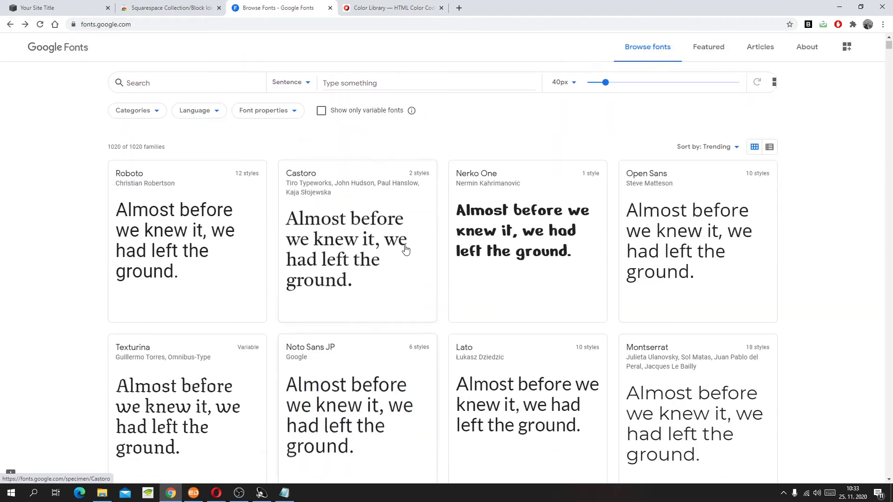
{"action": "scroll", "coordinate": [387, 256], "scroll_direction": "down", "scroll_amount": 4}
{"action": "scroll", "coordinate": [543, 249], "scroll_direction": "down", "scroll_amount": 5}
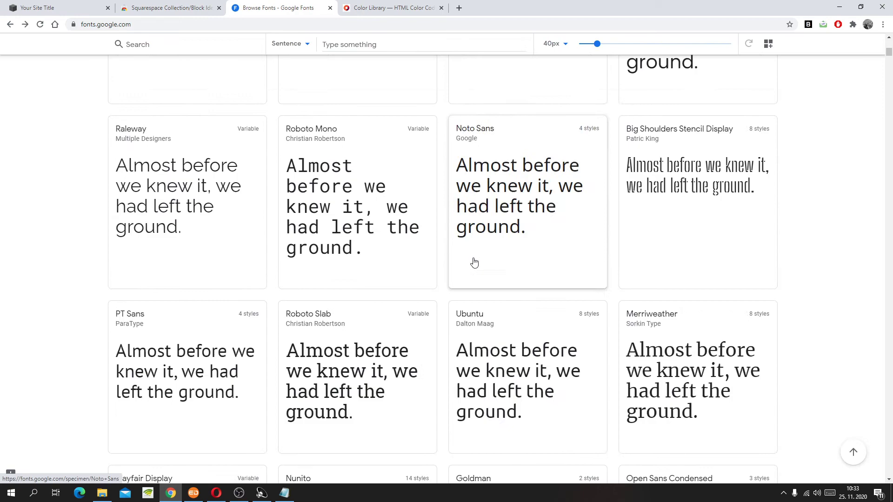
{"action": "scroll", "coordinate": [474, 263], "scroll_direction": "down", "scroll_amount": 2}
{"action": "scroll", "coordinate": [429, 289], "scroll_direction": "up", "scroll_amount": 1}
{"action": "scroll", "coordinate": [419, 280], "scroll_direction": "up", "scroll_amount": 5}
{"action": "scroll", "coordinate": [405, 251], "scroll_direction": "up", "scroll_amount": 4}
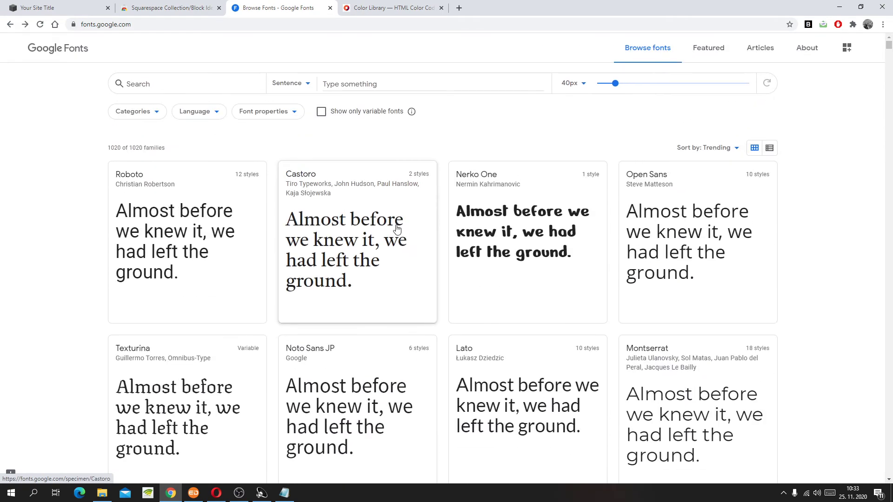
{"action": "left_click", "coordinate": [321, 113]}
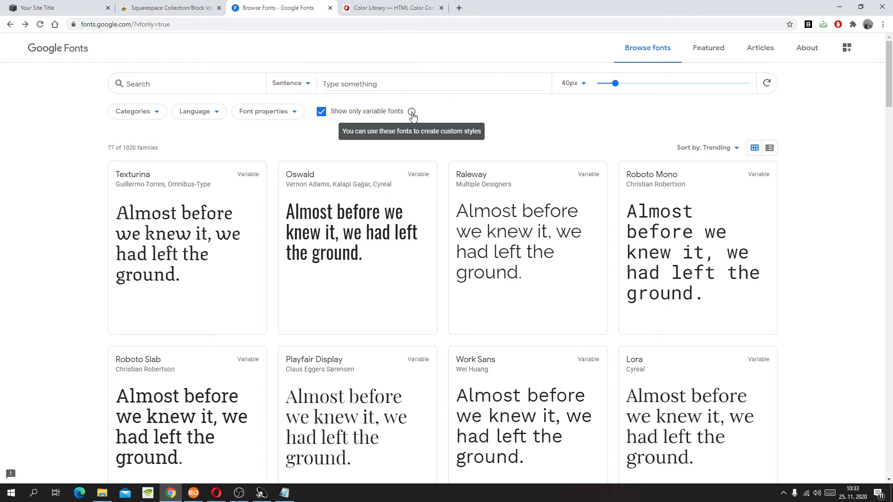
Step: Copy Burgundy's hex code #800020 from the HTML Color Codes Shades of Brown table
{"action": "left_click", "coordinate": [42, 7]}
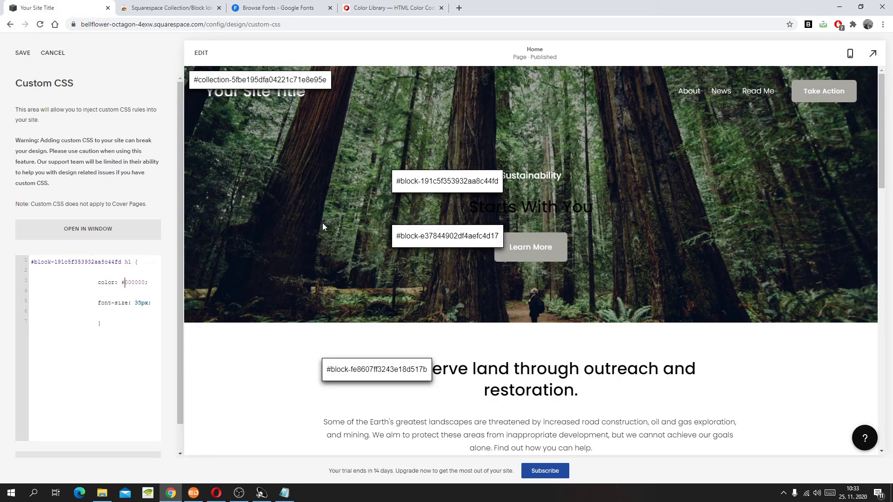
{"action": "left_click", "coordinate": [297, 9]}
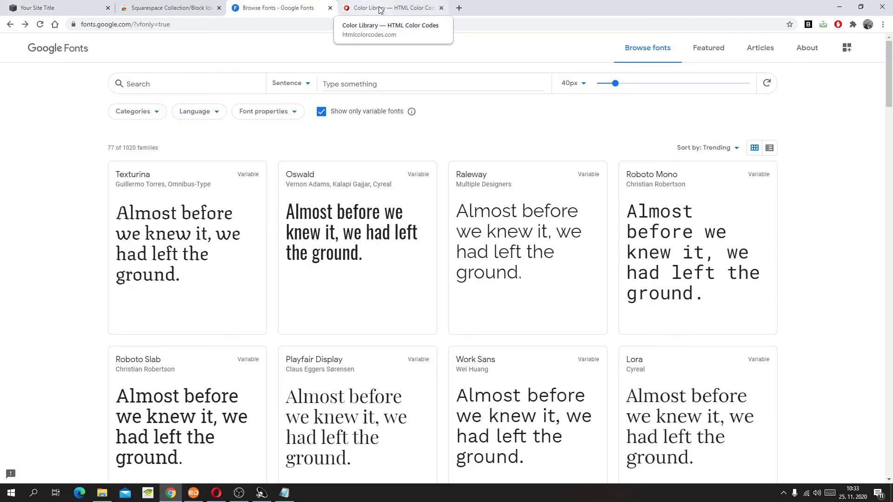
{"action": "left_click", "coordinate": [51, 8]}
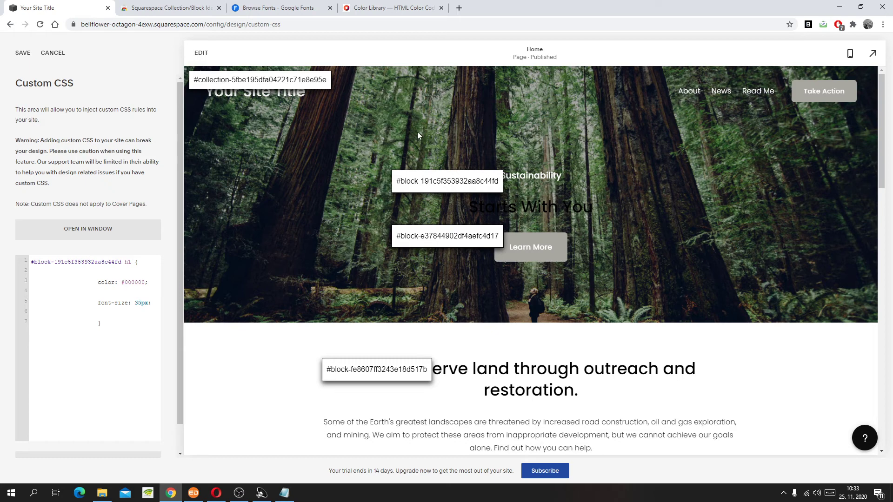
{"action": "left_click", "coordinate": [377, 13]}
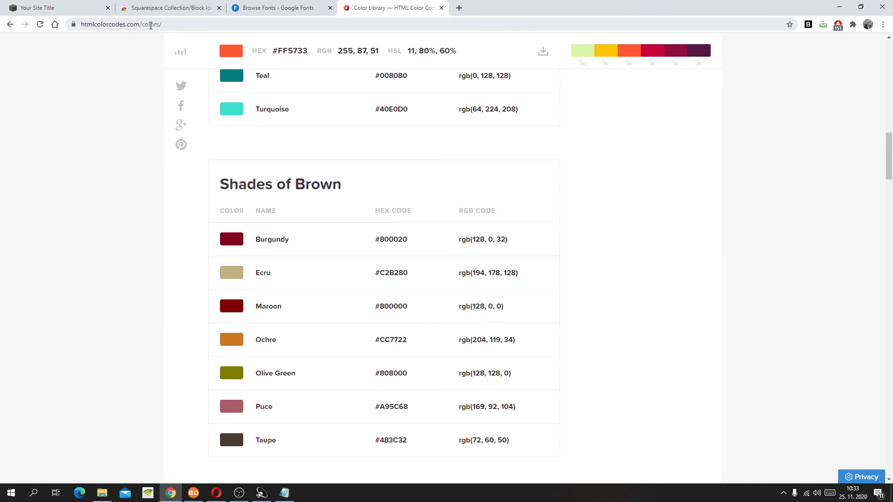
{"action": "scroll", "coordinate": [369, 179], "scroll_direction": "up", "scroll_amount": 1}
{"action": "scroll", "coordinate": [370, 181], "scroll_direction": "up", "scroll_amount": 5}
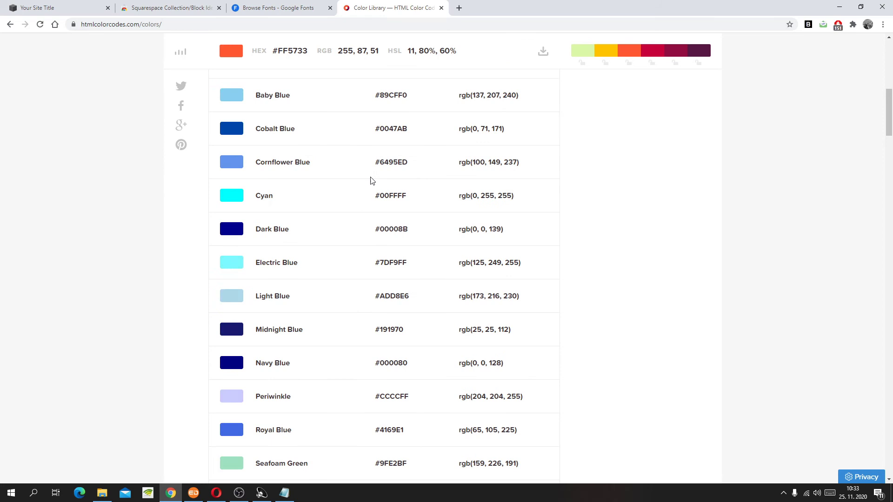
{"action": "scroll", "coordinate": [371, 181], "scroll_direction": "up", "scroll_amount": 4}
{"action": "scroll", "coordinate": [371, 181], "scroll_direction": "up", "scroll_amount": 3}
{"action": "scroll", "coordinate": [371, 182], "scroll_direction": "down", "scroll_amount": 5}
{"action": "scroll", "coordinate": [370, 183], "scroll_direction": "down", "scroll_amount": 5}
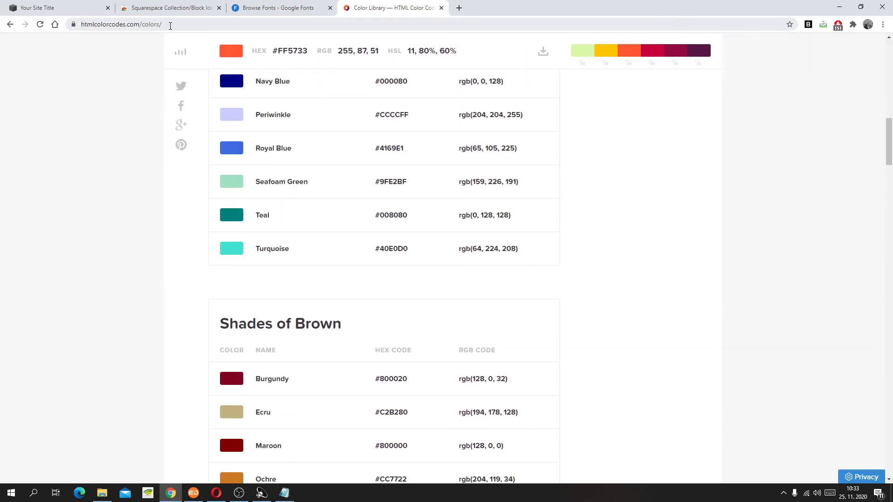
{"action": "scroll", "coordinate": [293, 175], "scroll_direction": "up", "scroll_amount": 3}
{"action": "scroll", "coordinate": [343, 255], "scroll_direction": "up", "scroll_amount": 3}
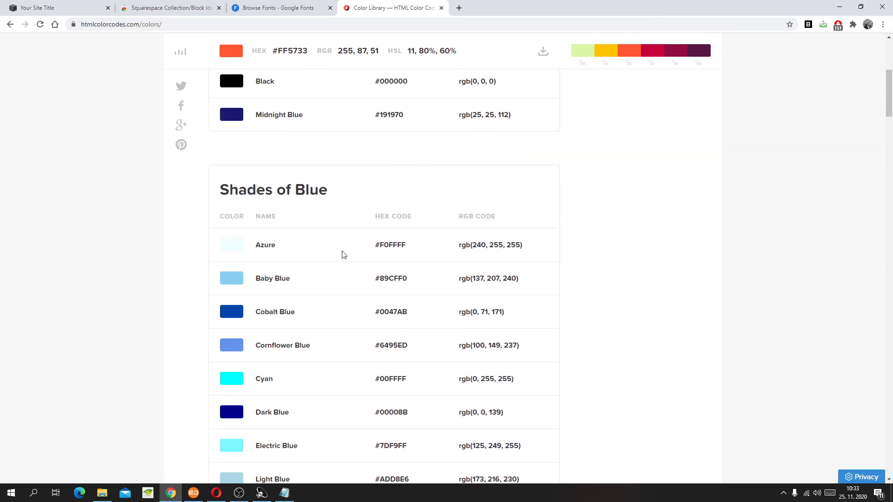
{"action": "scroll", "coordinate": [307, 230], "scroll_direction": "down", "scroll_amount": 5}
{"action": "scroll", "coordinate": [309, 235], "scroll_direction": "down", "scroll_amount": 3}
{"action": "scroll", "coordinate": [335, 249], "scroll_direction": "down", "scroll_amount": 3}
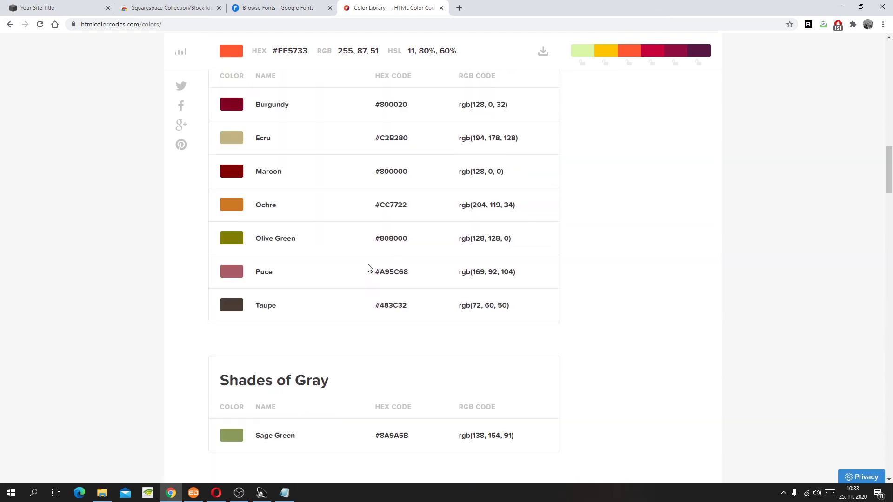
{"action": "scroll", "coordinate": [382, 161], "scroll_direction": "up", "scroll_amount": 1}
{"action": "left_click_drag", "start_coordinate": [374, 193], "coordinate": [409, 192]}
{"action": "key", "text": "ctrl+c"}
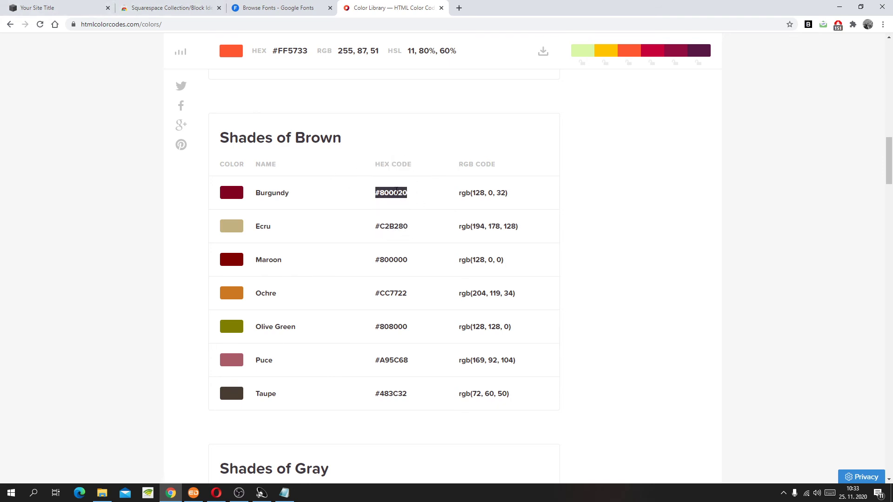
Step: Replace #000000 with #800020 in the hero heading's Custom CSS rule
{"action": "left_click", "coordinate": [66, 9]}
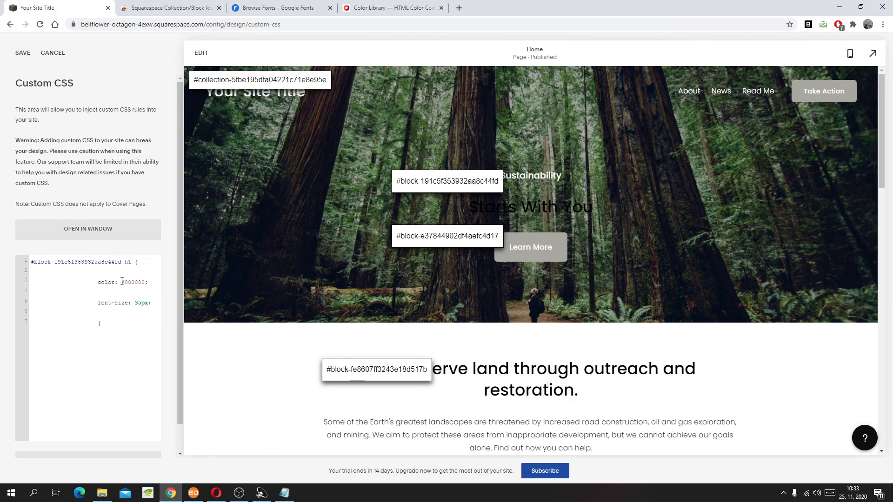
{"action": "left_click_drag", "start_coordinate": [122, 282], "coordinate": [142, 282]}
{"action": "key", "text": "ctrl+v"}
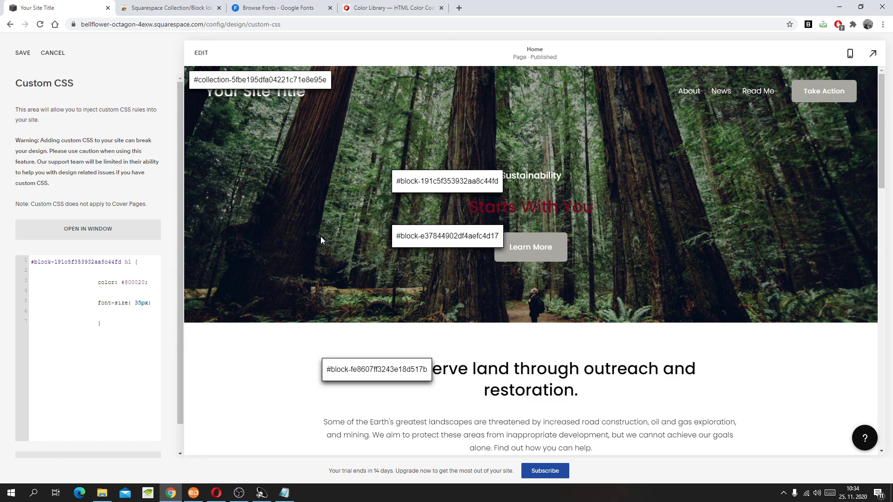
{"action": "scroll", "coordinate": [530, 185], "scroll_direction": "down", "scroll_amount": 3}
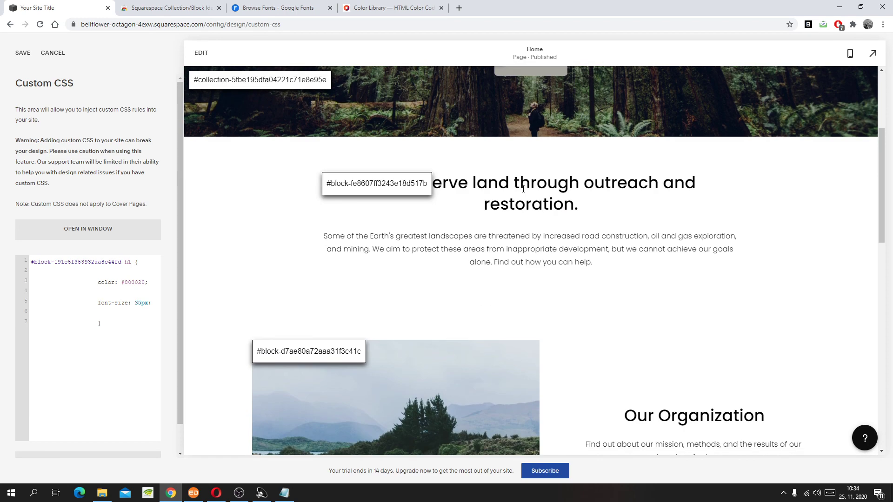
{"action": "scroll", "coordinate": [523, 188], "scroll_direction": "up", "scroll_amount": 3}
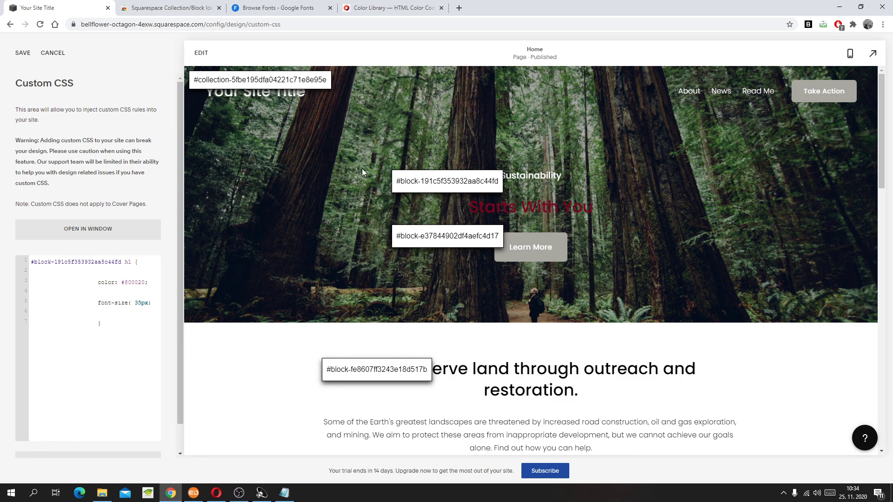
{"action": "scroll", "coordinate": [360, 169], "scroll_direction": "down", "scroll_amount": 2}
{"action": "scroll", "coordinate": [361, 168], "scroll_direction": "down", "scroll_amount": 4}
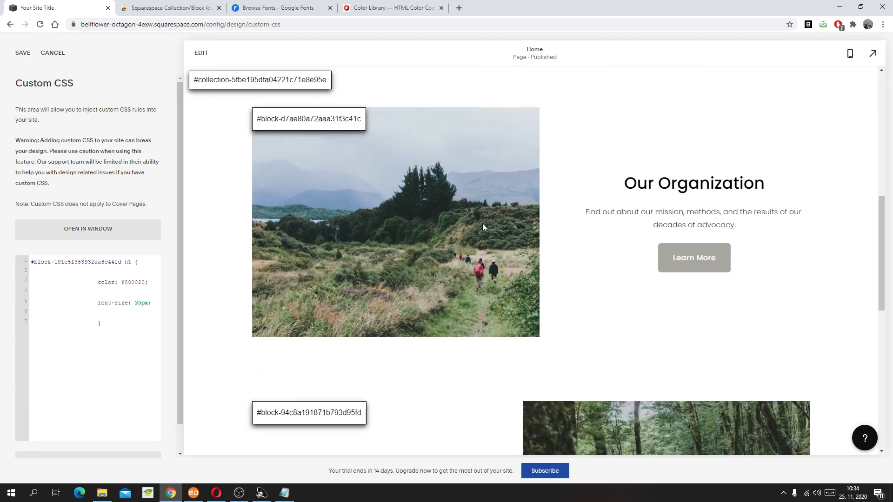
{"action": "scroll", "coordinate": [541, 224], "scroll_direction": "up", "scroll_amount": 2}
{"action": "scroll", "coordinate": [541, 224], "scroll_direction": "up", "scroll_amount": 2}
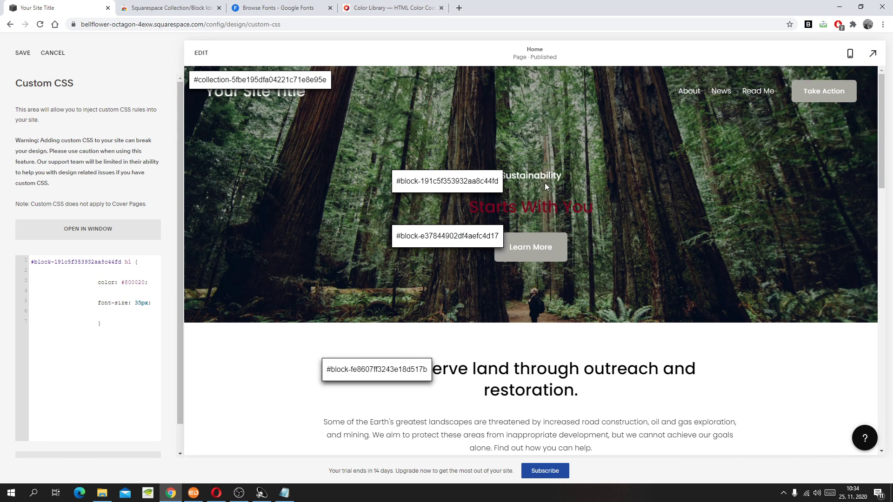